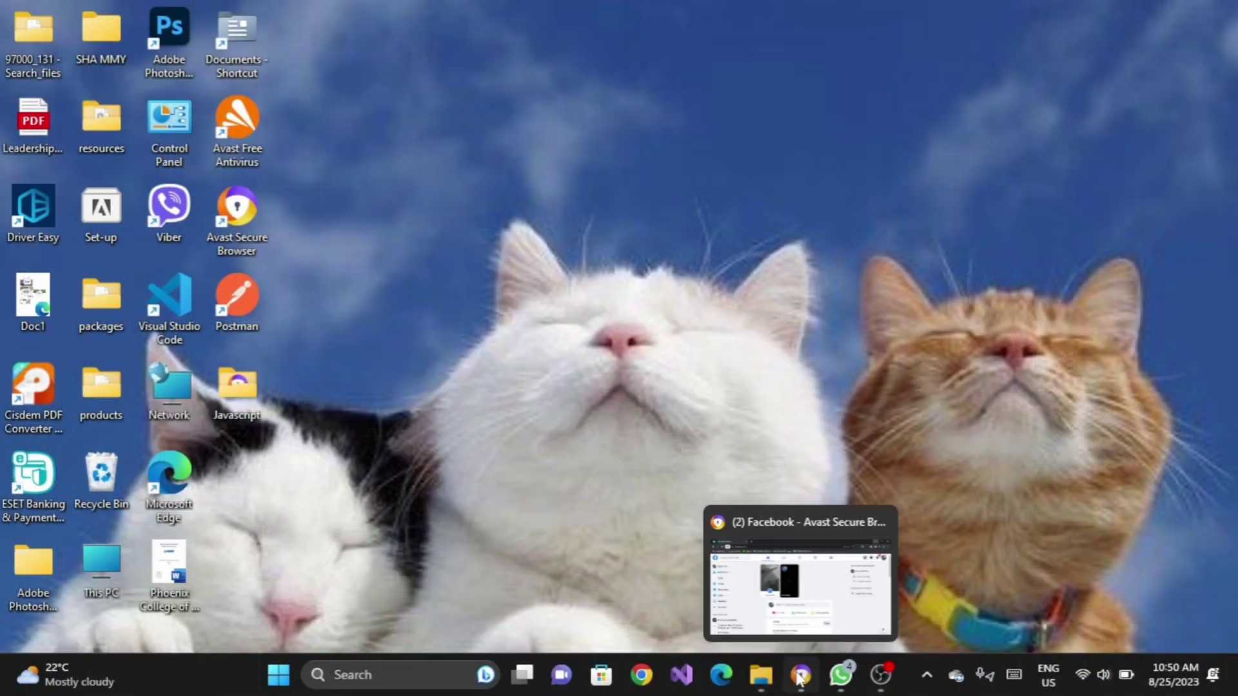
From the browser's Facebook tab, go to Settings & privacy > Settings to reach Your Facebook information.
{"action": "left_click", "coordinate": [800, 677]}
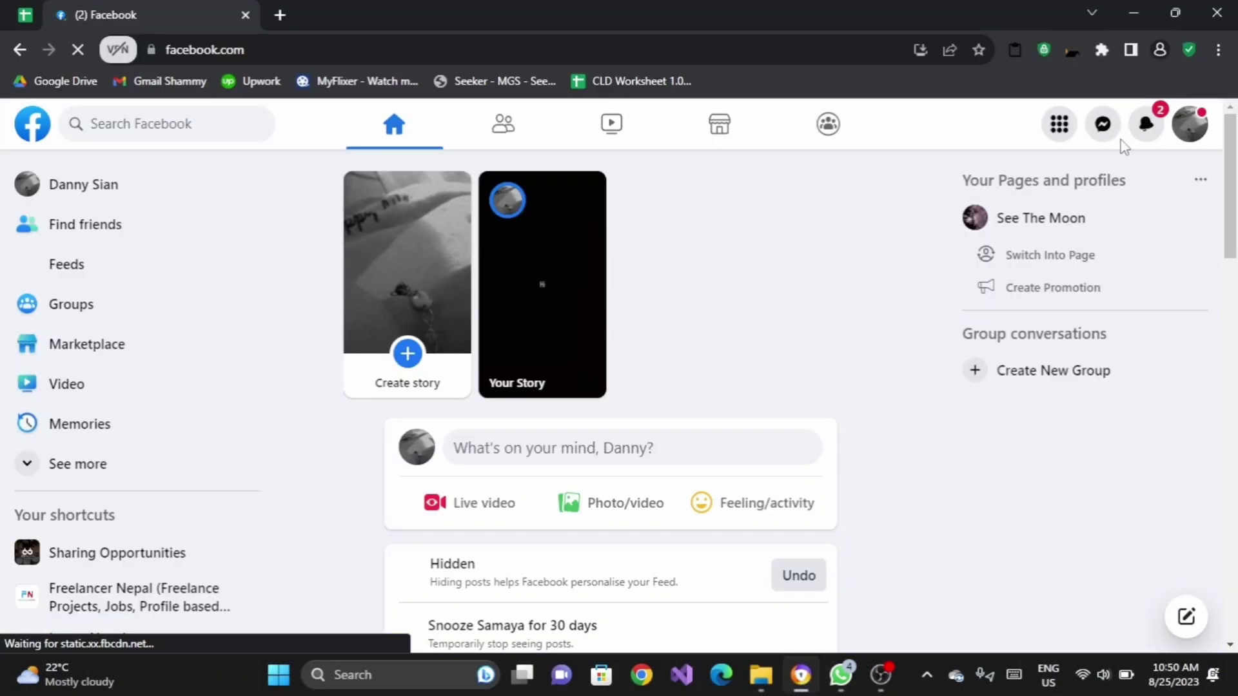
{"action": "left_click", "coordinate": [1189, 127]}
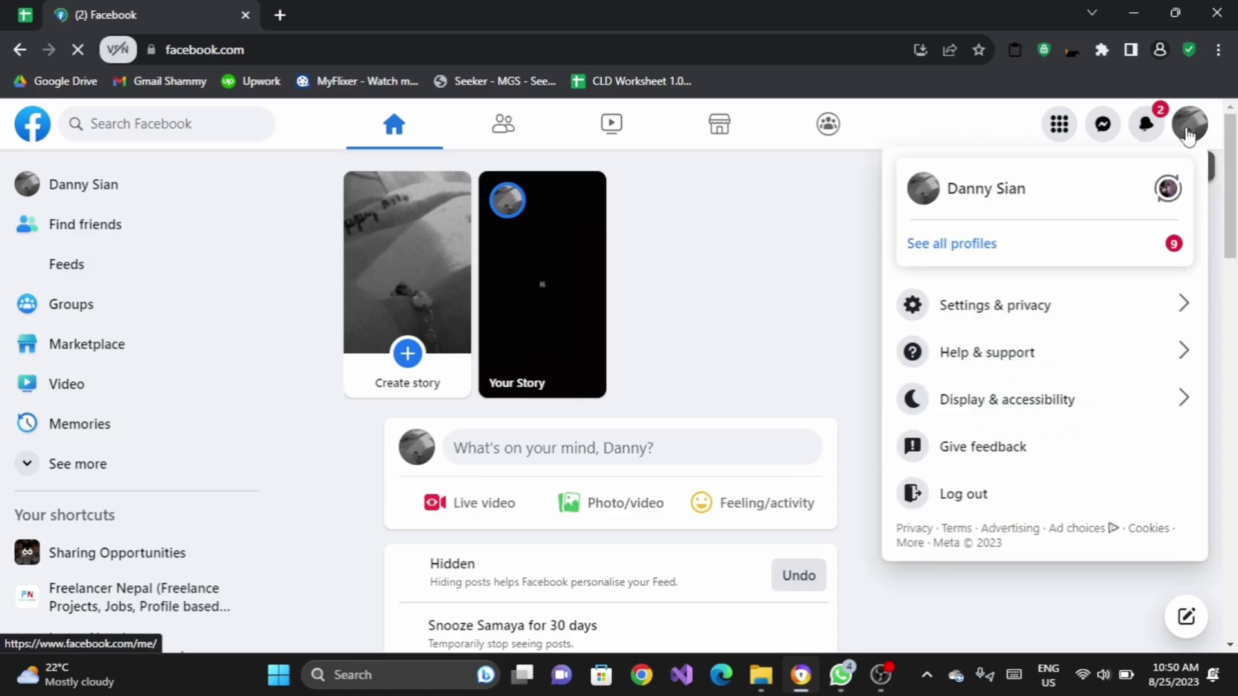
{"action": "left_click", "coordinate": [993, 310]}
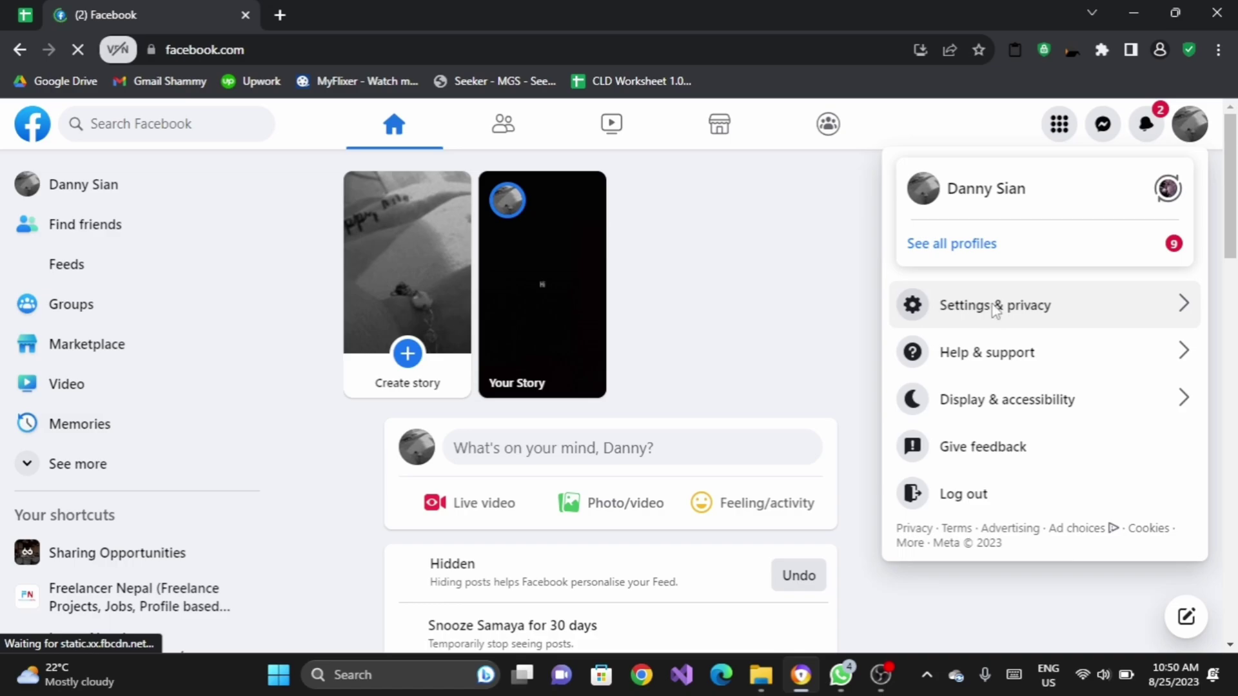
{"action": "left_click", "coordinate": [980, 250]}
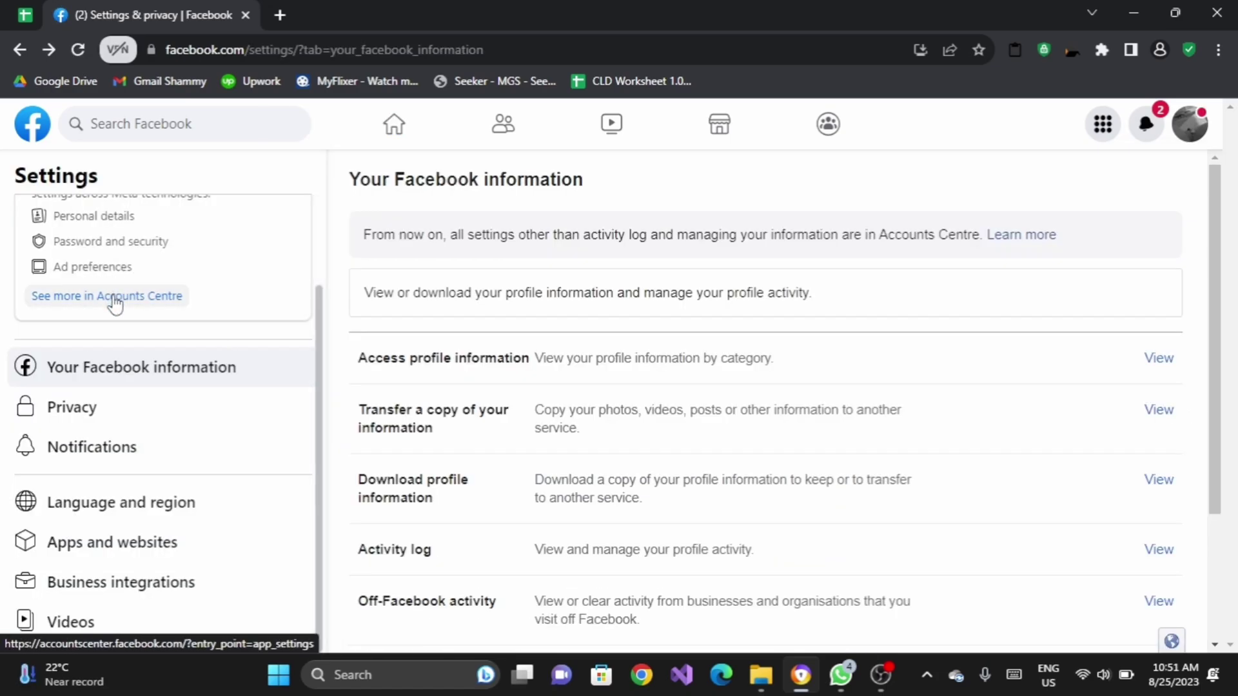
Show the Contact info dialog under Accounts Centre Personal details, listing the email and phone.
{"action": "left_click", "coordinate": [115, 296]}
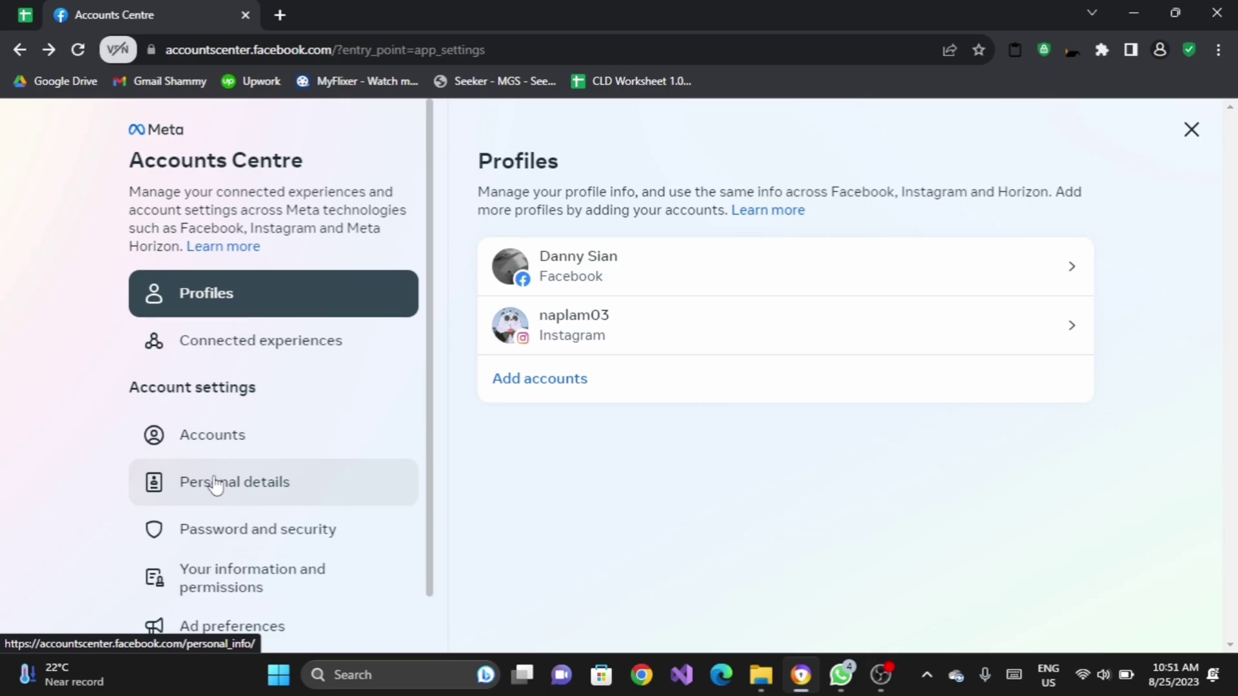
{"action": "left_click", "coordinate": [218, 486]}
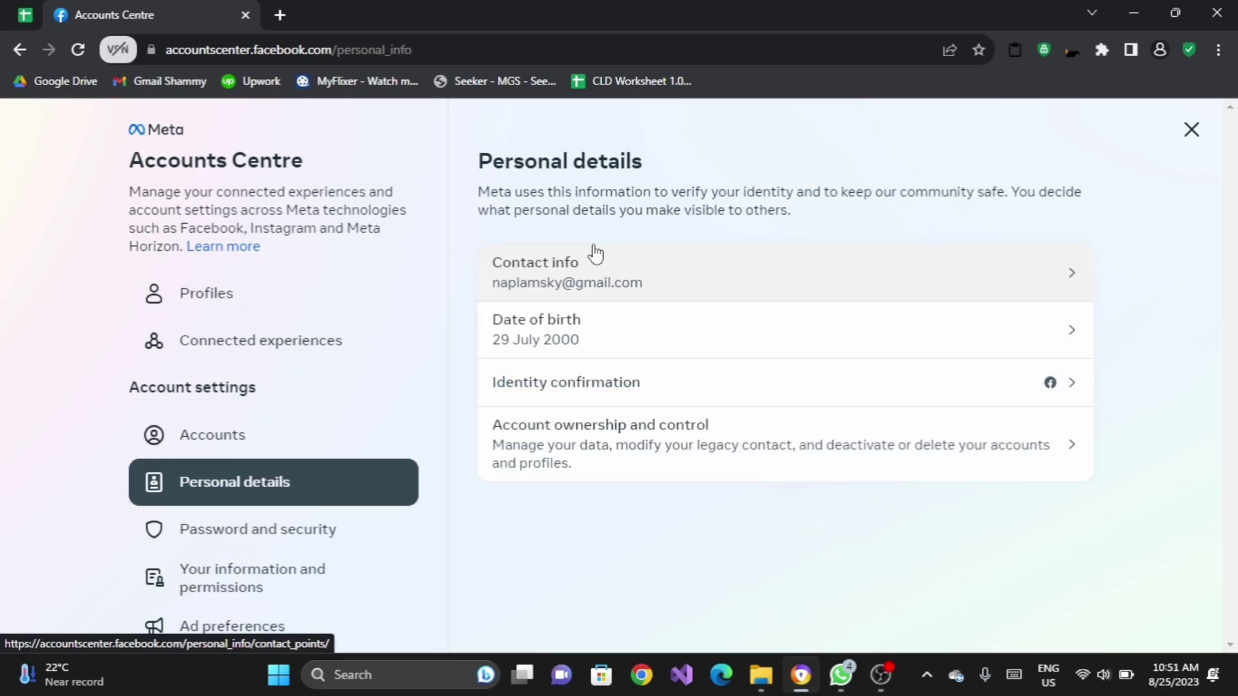
{"action": "left_click", "coordinate": [554, 292]}
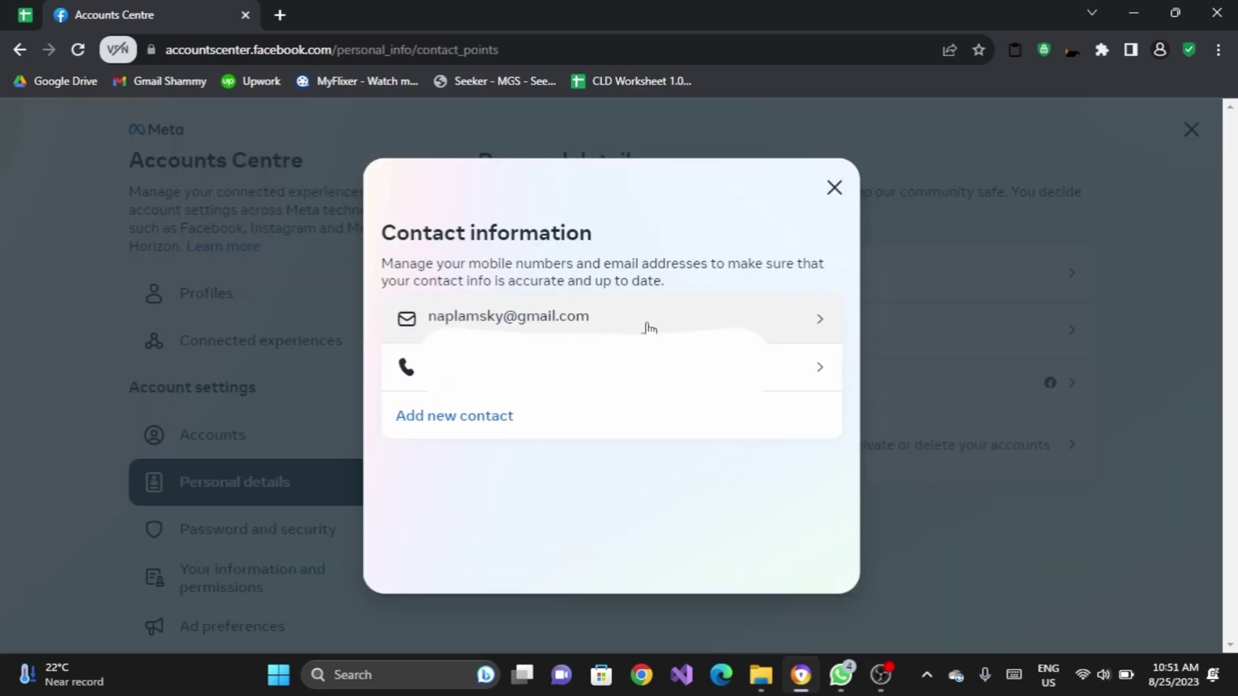
Attempt to delete the current email address, which Facebook blocks as the only remaining contact.
{"action": "left_click", "coordinate": [508, 322]}
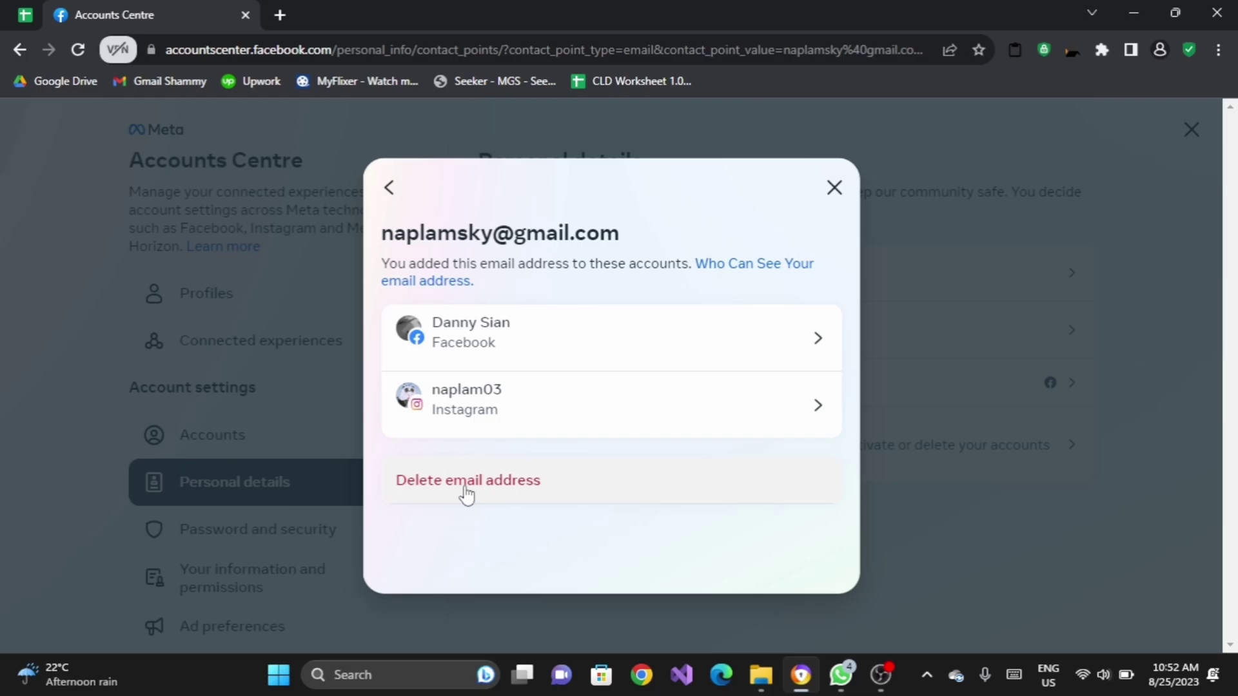
{"action": "left_click", "coordinate": [465, 493]}
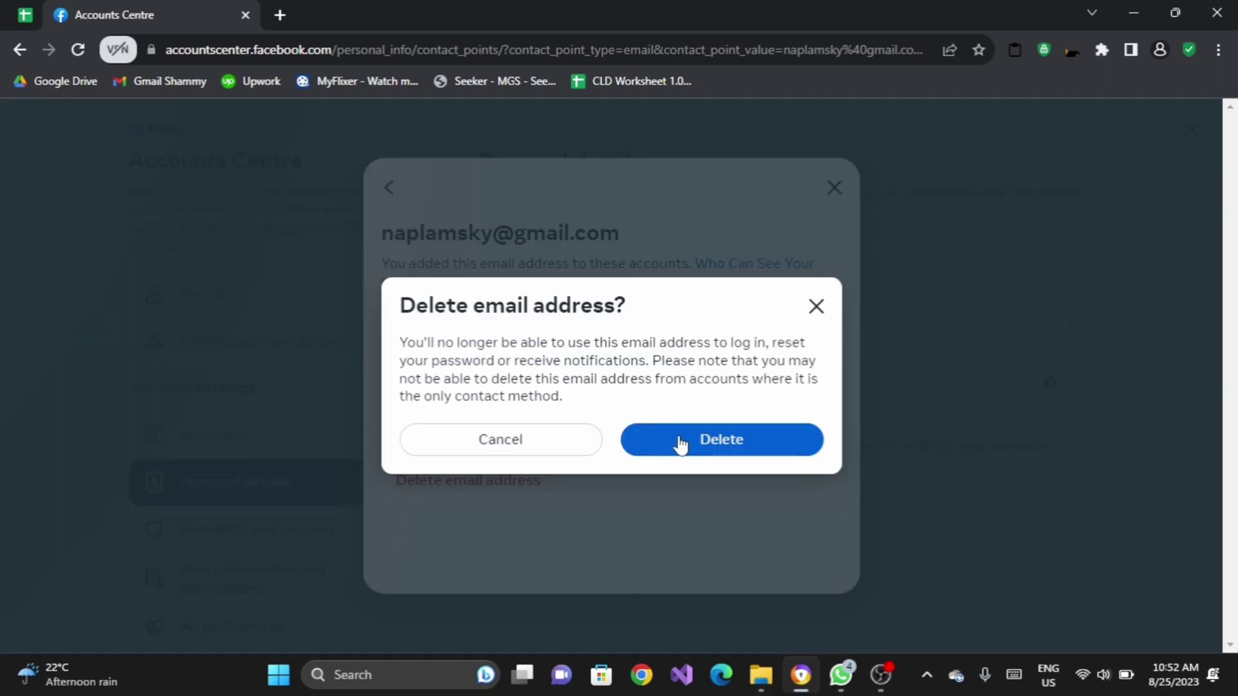
{"action": "left_click", "coordinate": [682, 444]}
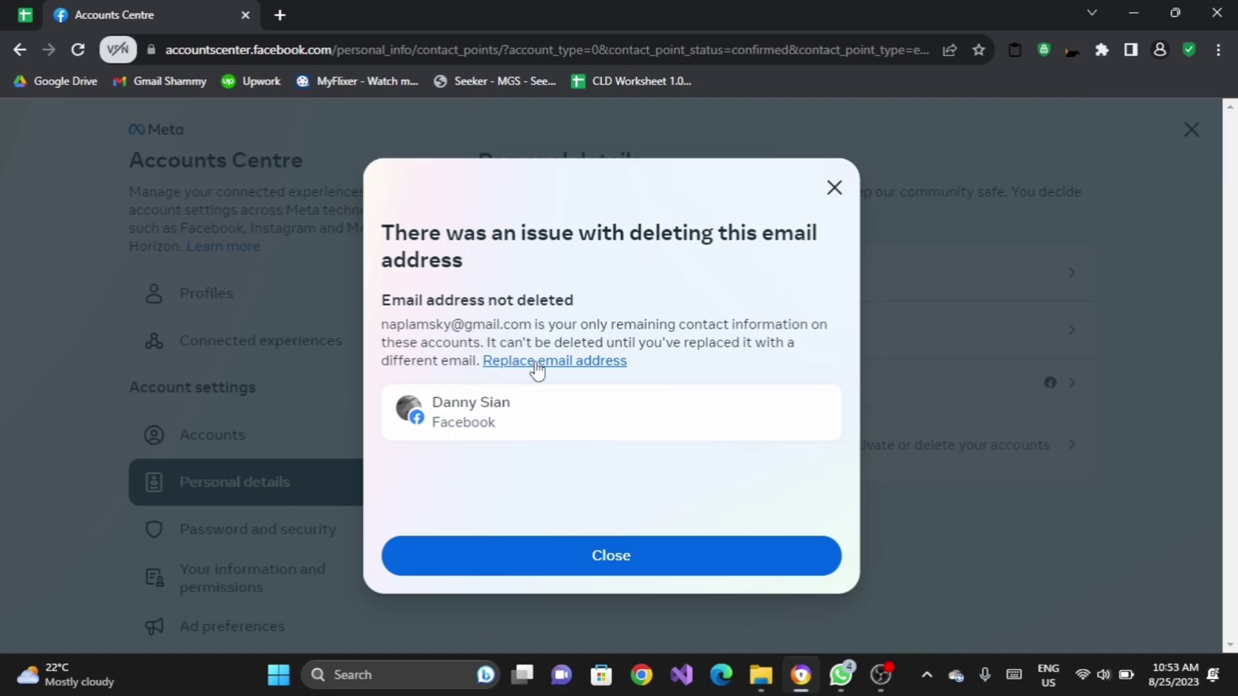
Replace the contact email with a new address and confirm it with the pasted emailed code.
{"action": "left_click", "coordinate": [537, 364]}
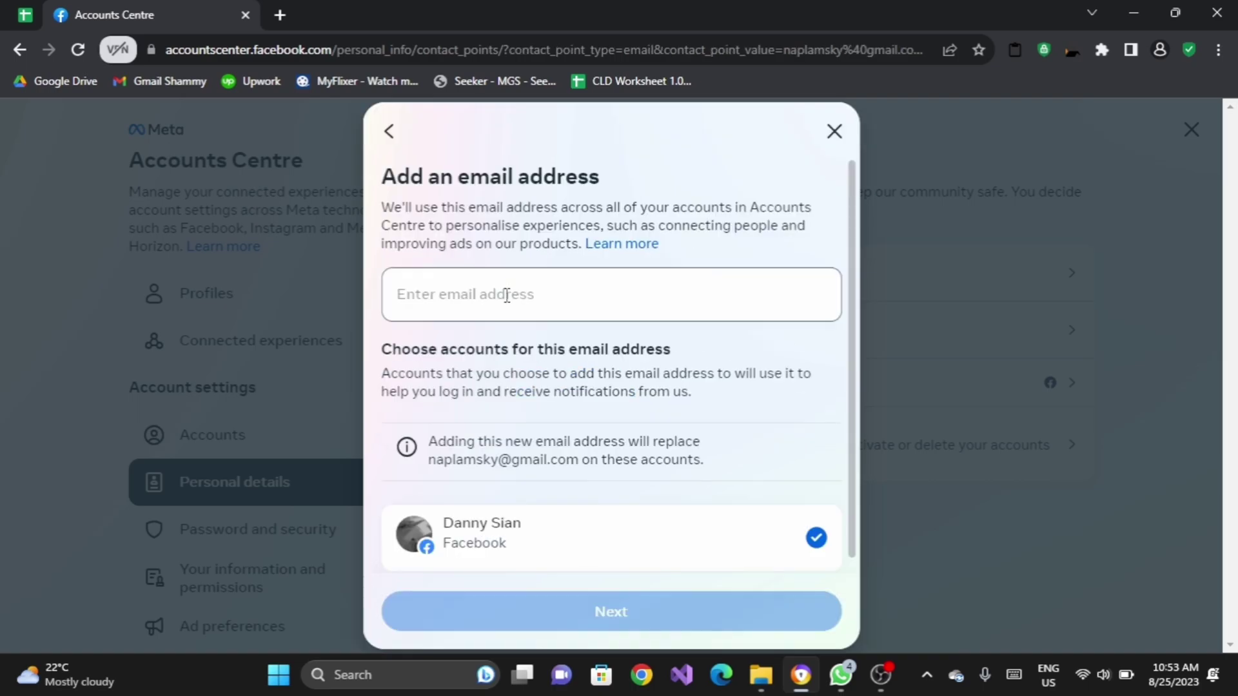
{"action": "left_click", "coordinate": [562, 608]}
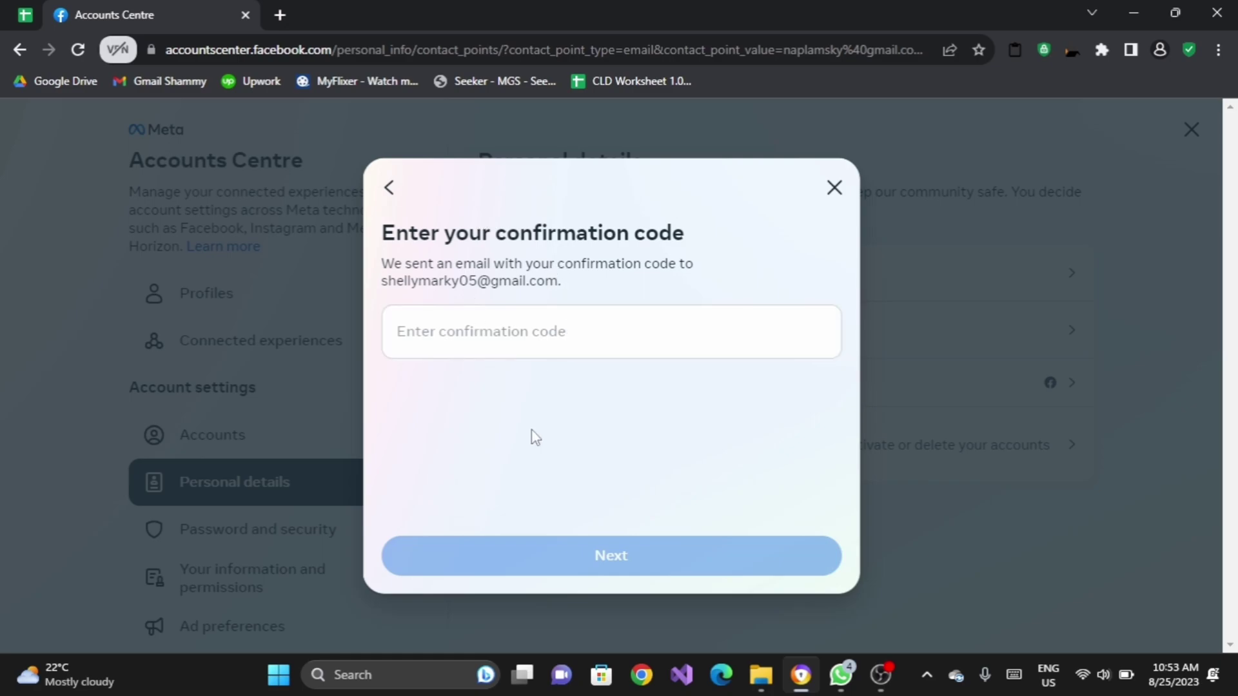
{"action": "left_click", "coordinate": [525, 338]}
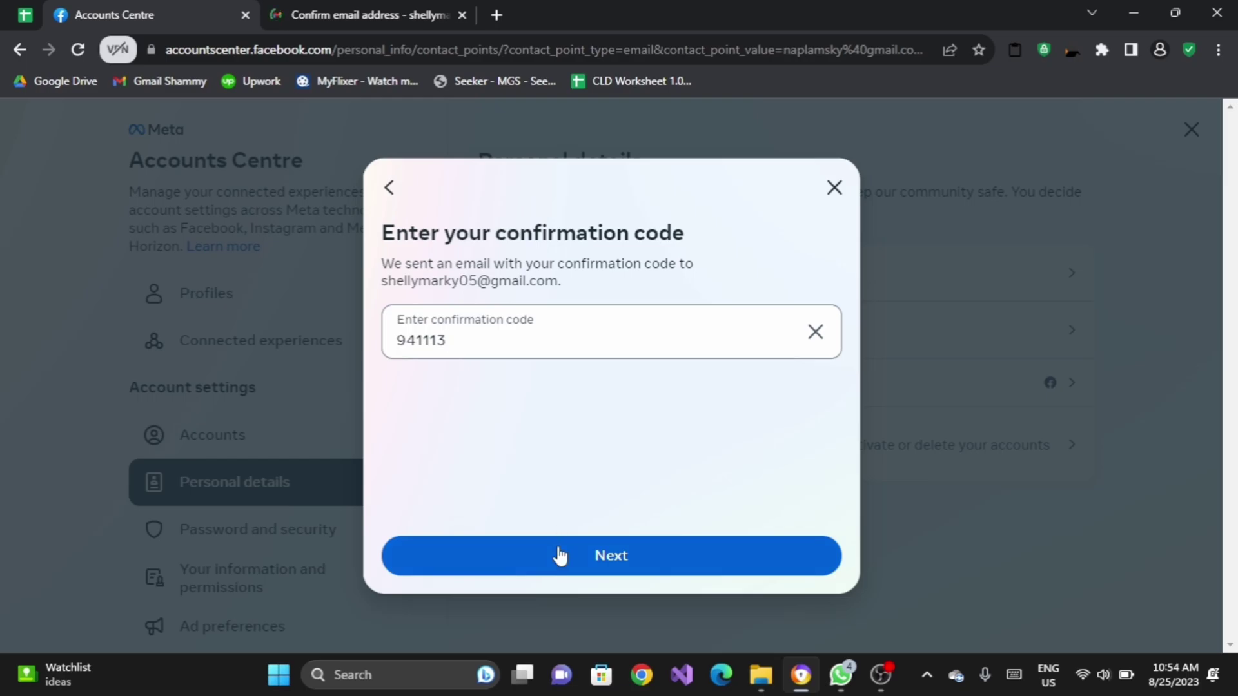
{"action": "left_click", "coordinate": [558, 558]}
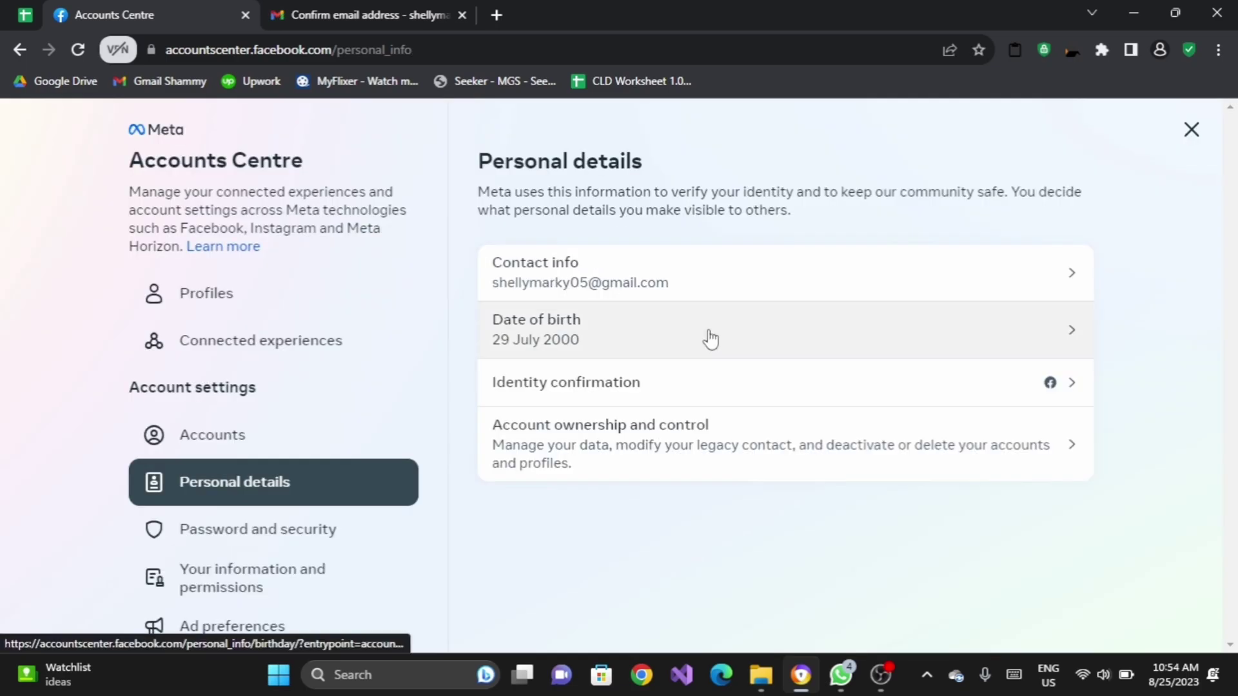